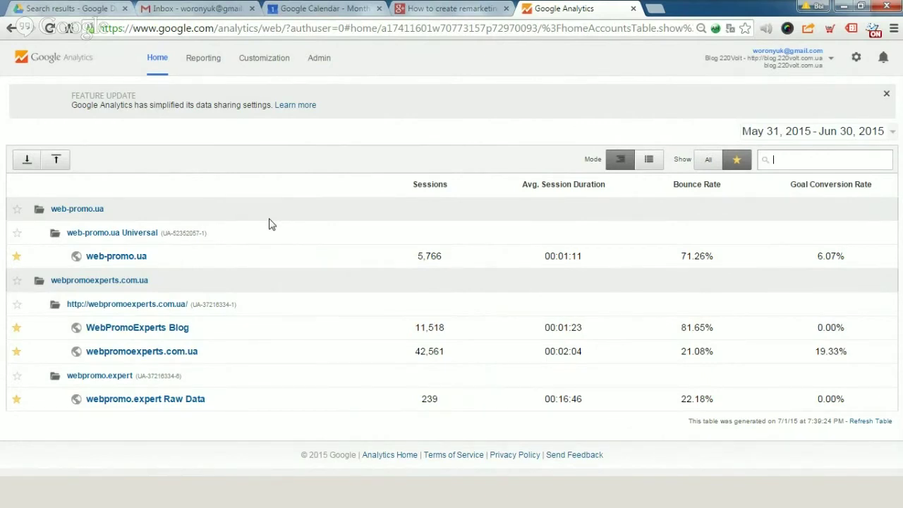
Open the webpromoexperts.com.ua view's reports and go to its admin settings
left_click(183, 351)
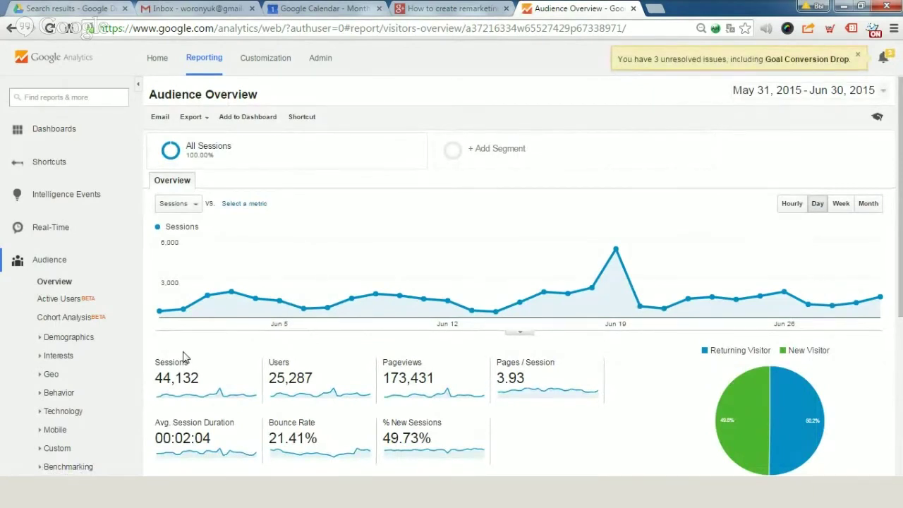
left_click(319, 62)
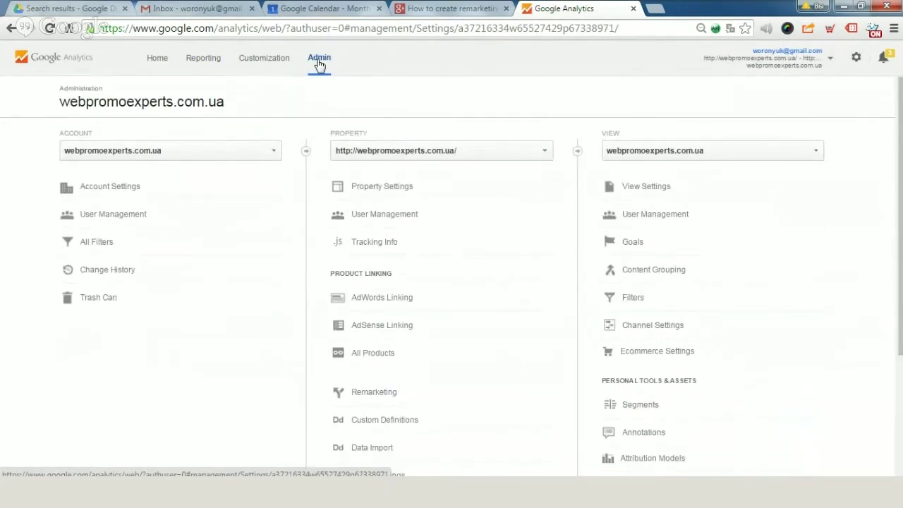
Go to Remarketing > Audiences and start a new audience
left_click(378, 399)
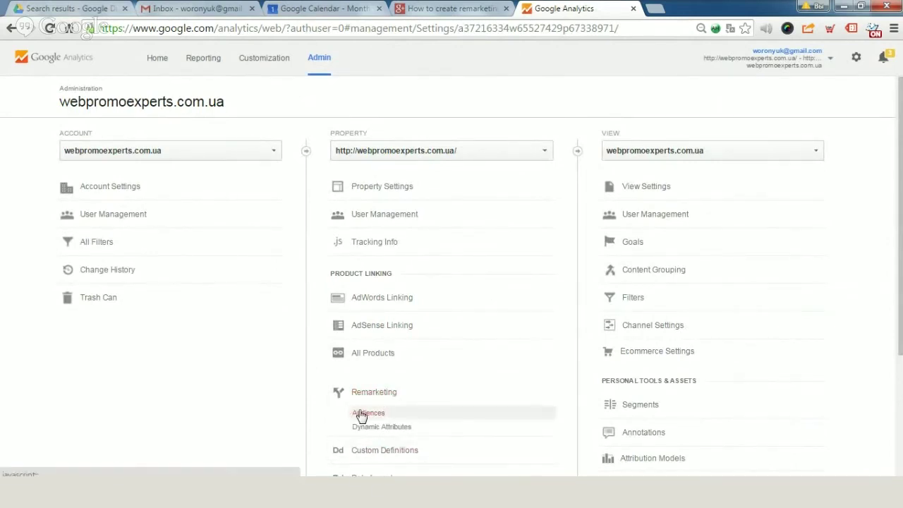
left_click(361, 414)
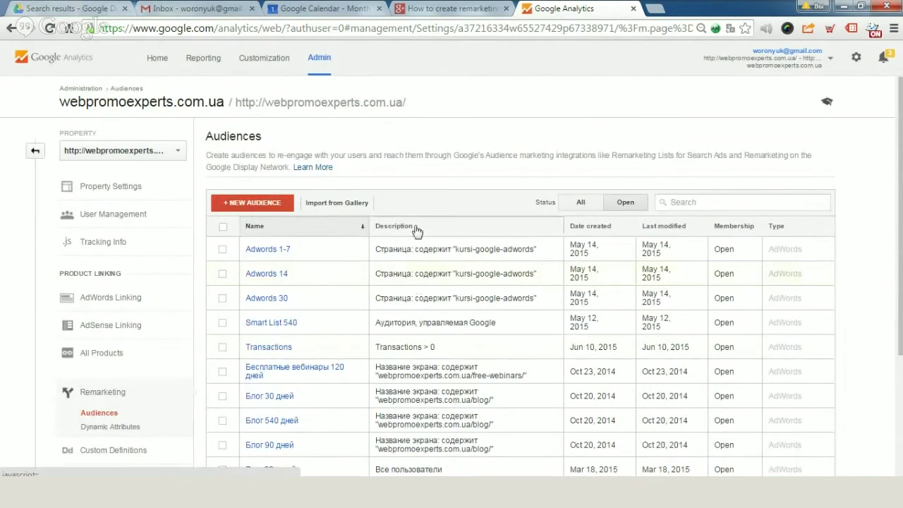
scroll(896, 243, "down", 3)
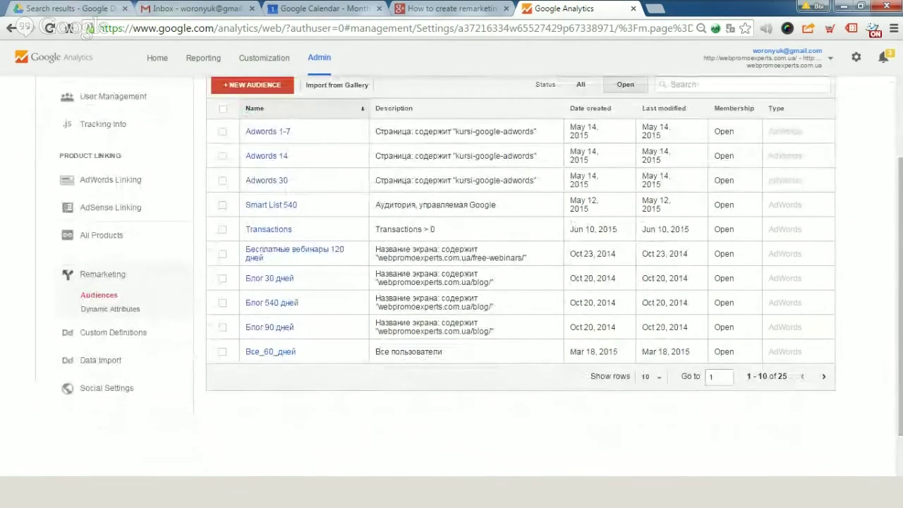
scroll(895, 185, "up", 3)
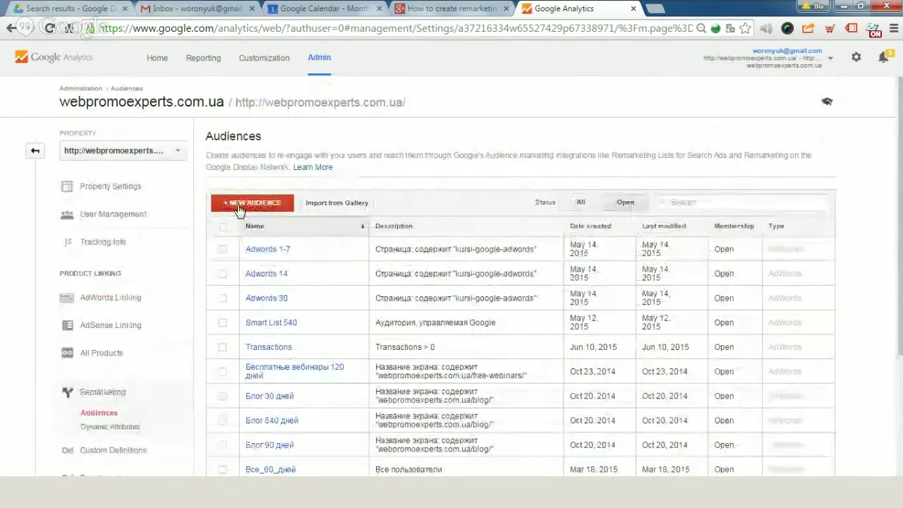
left_click(240, 207)
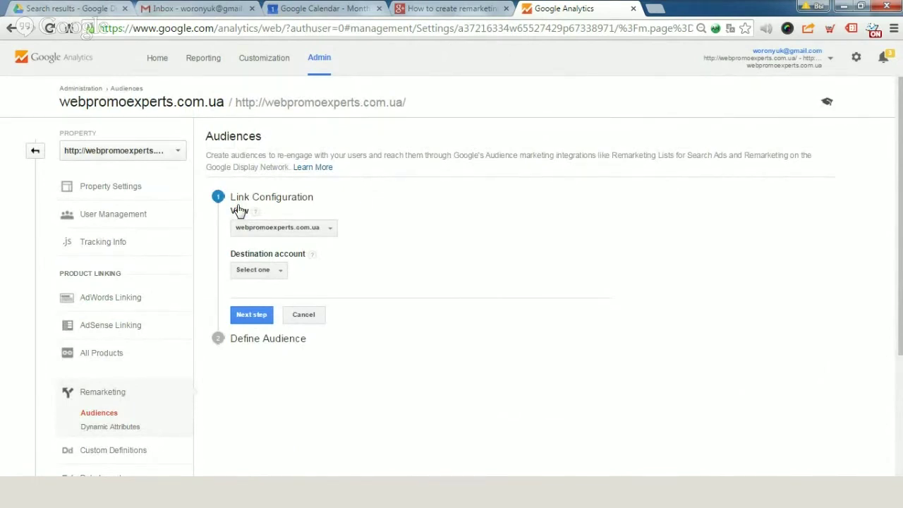
left_click(252, 275)
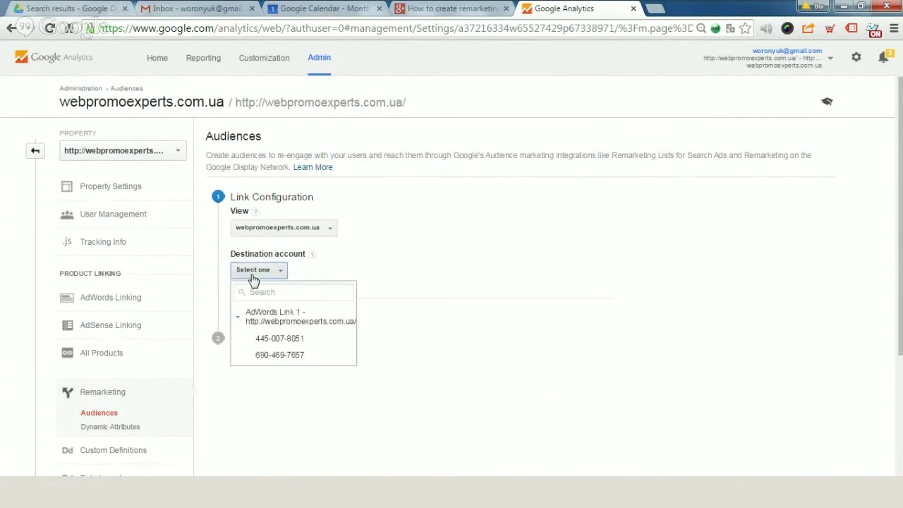
left_click(280, 342)
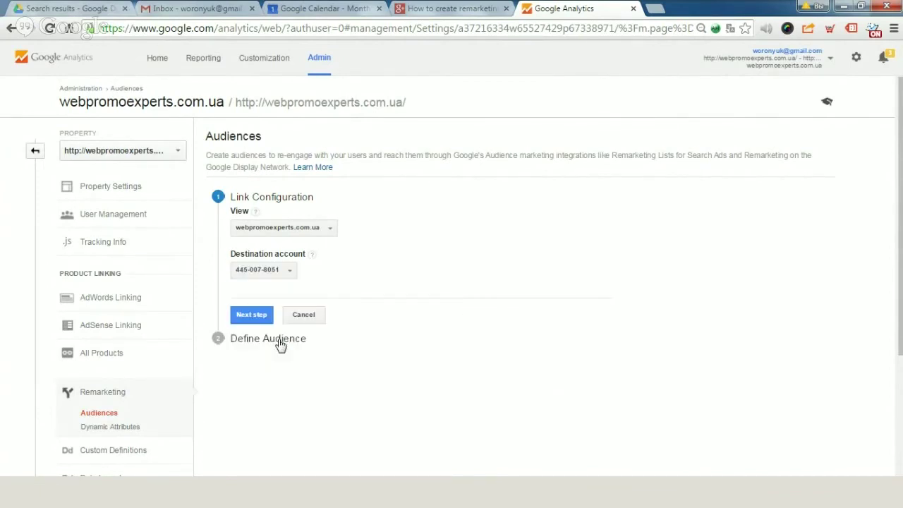
left_click(252, 317)
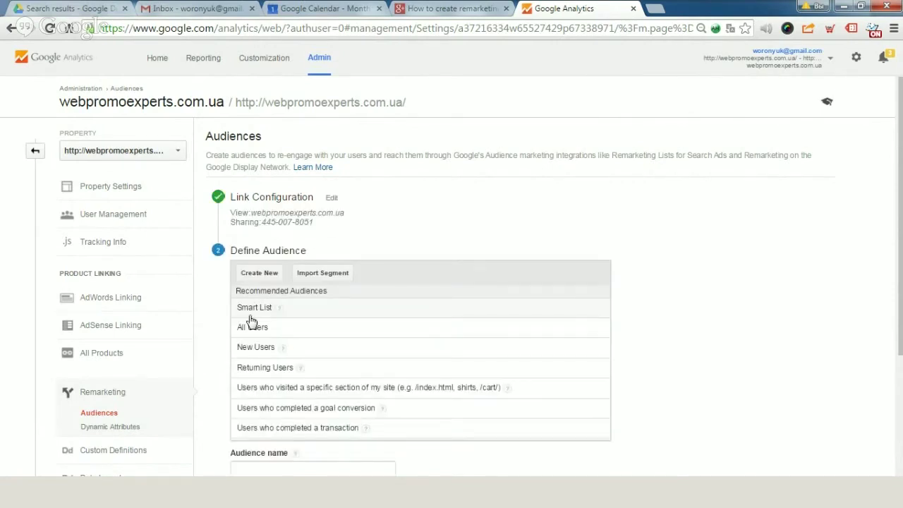
Use the 'Users who completed a goal conversion' recommended audience with 30-day membership
left_click_drag(900, 190, 902, 276)
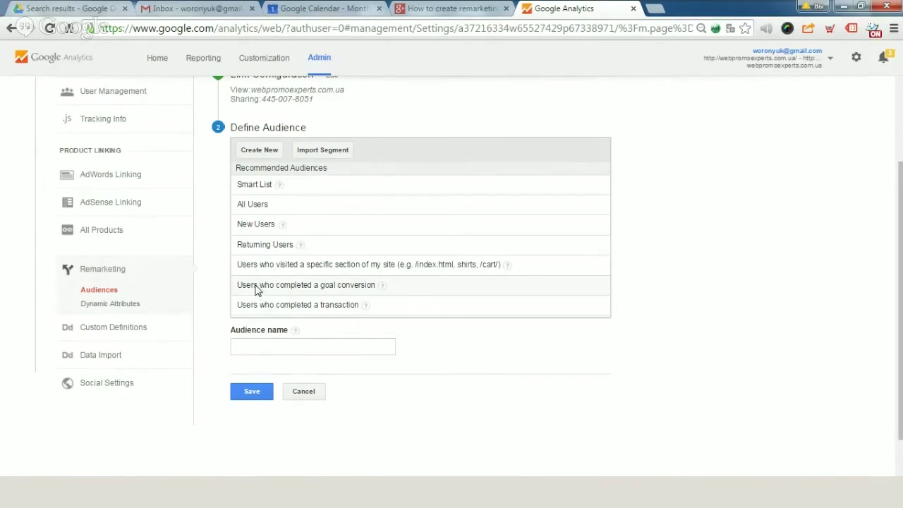
left_click(257, 290)
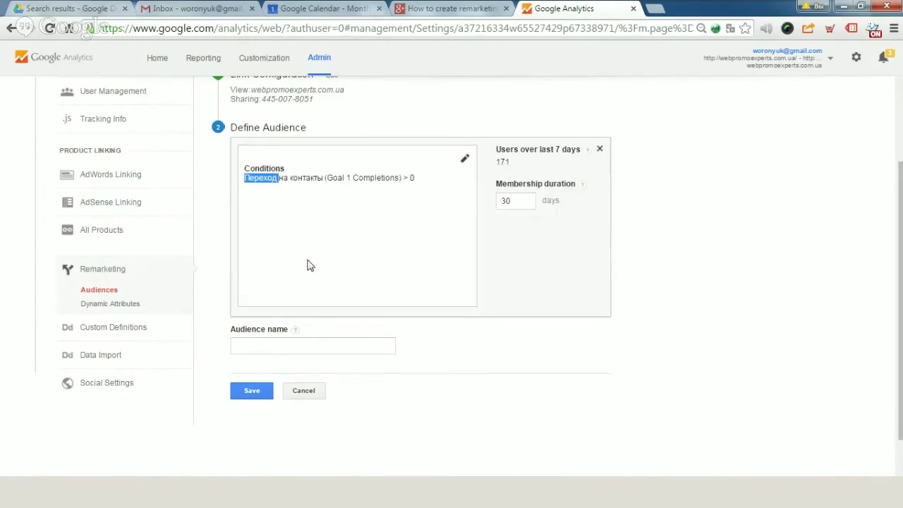
left_click(337, 193)
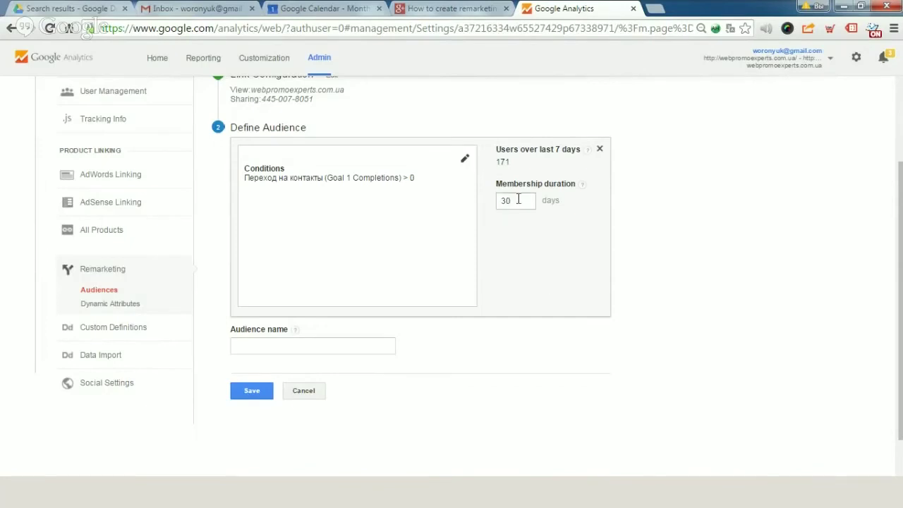
left_click_drag(518, 199, 494, 199)
Change the condition to SEO Day (Goal 15 Completions) greater than 0 and apply it
left_click(464, 162)
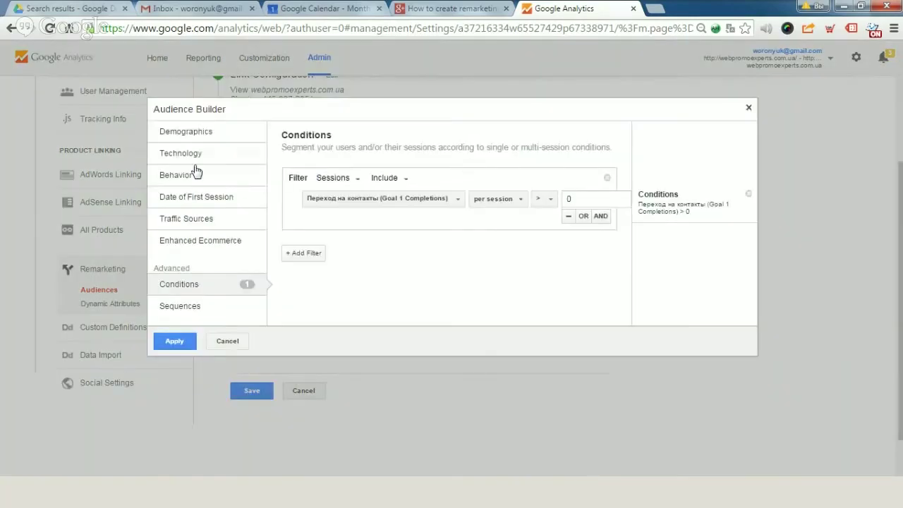
left_click(357, 205)
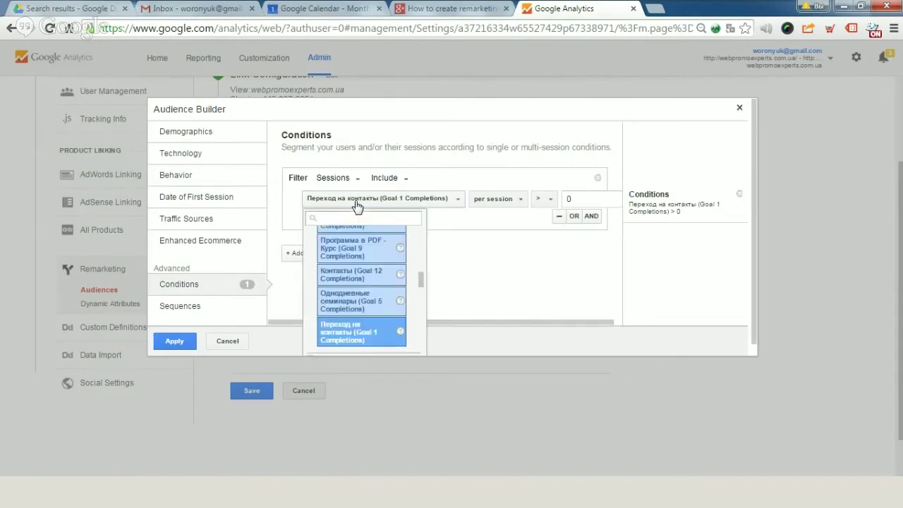
type("seo")
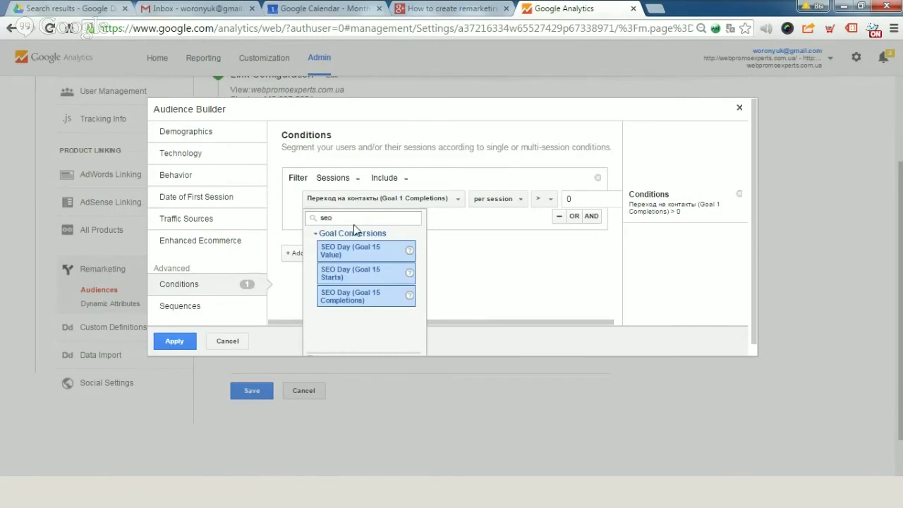
left_click(348, 299)
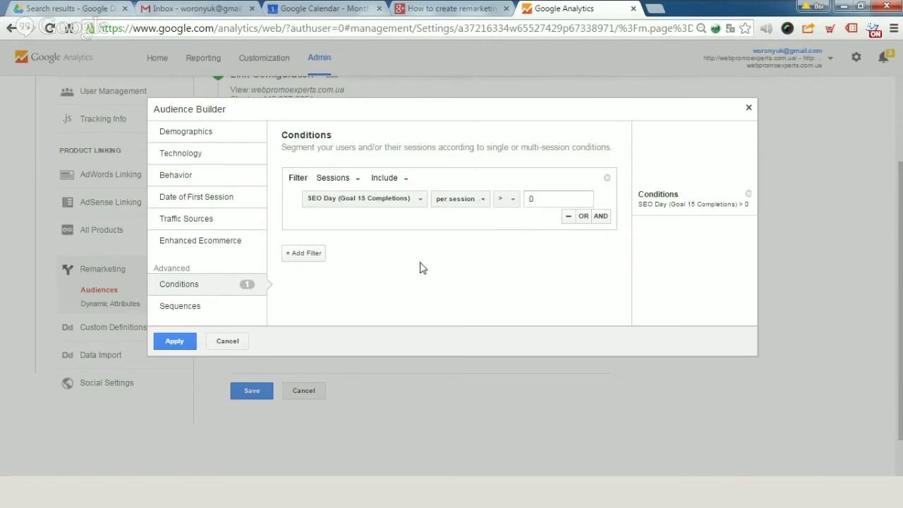
left_click(169, 345)
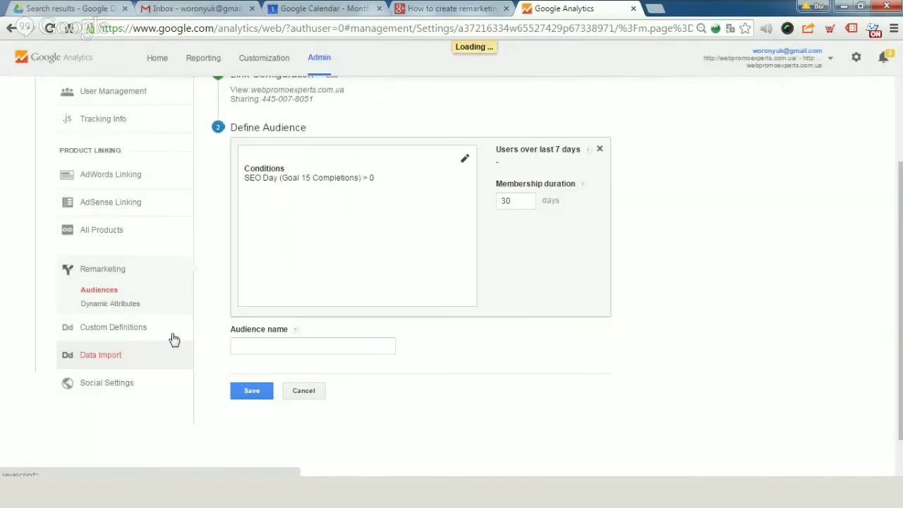
Name the audience 'SEOcon Registrations' and save it
left_click(257, 345)
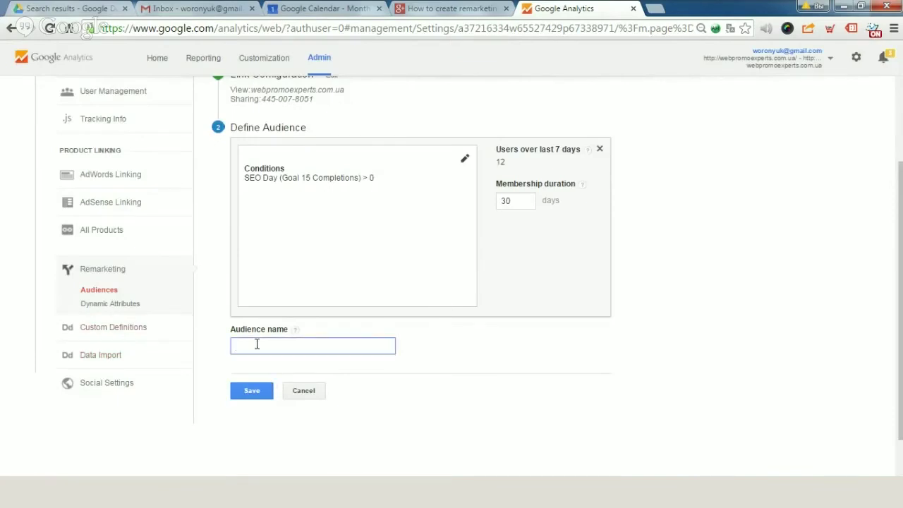
type("SEO")
type("con")
type(" Registr")
type("ations")
left_click(256, 396)
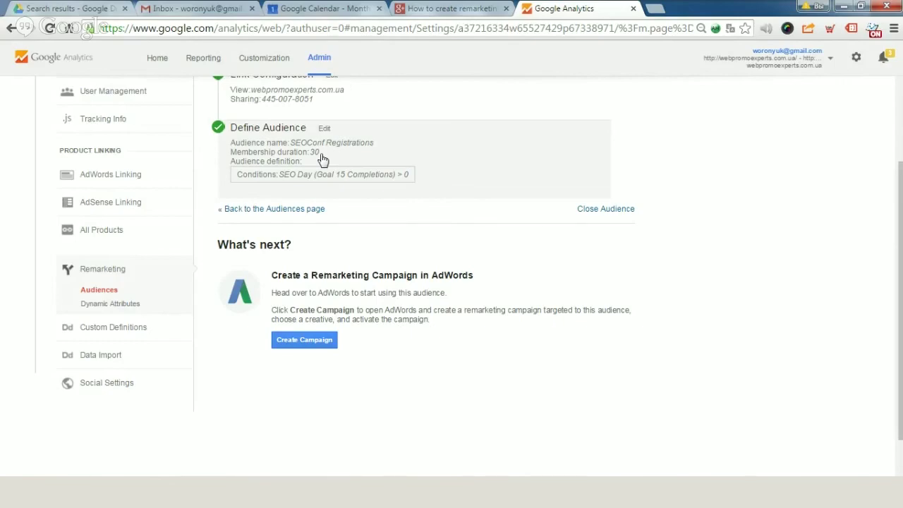
Switch from the saved audience summary to another window with Alt+Tab
key("alt+Tab")
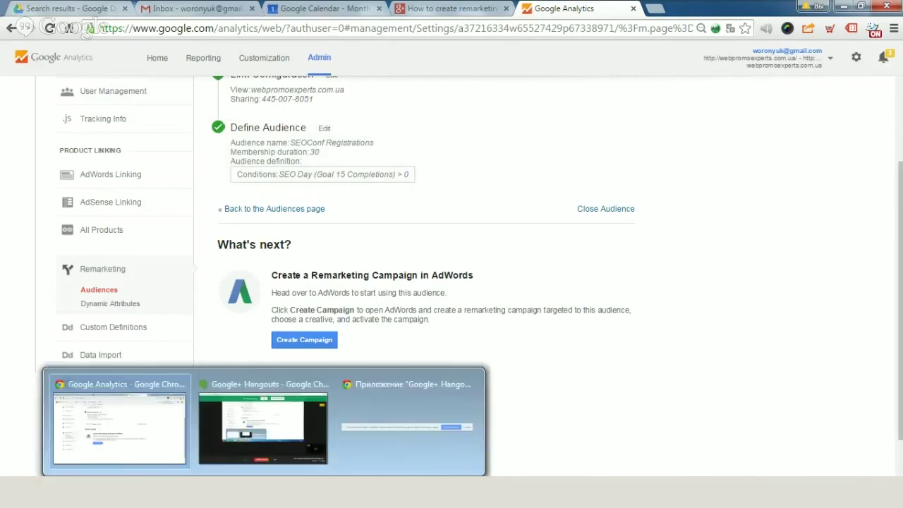